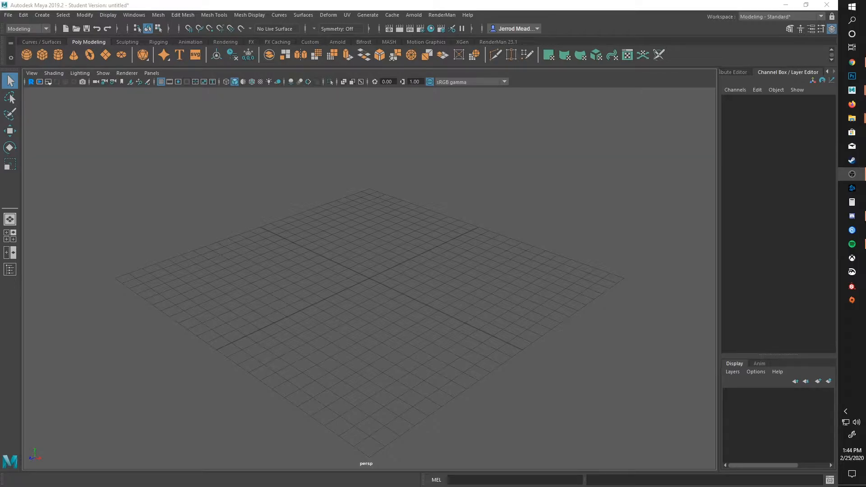
Step: Switch to File Explorer, create a folder named 3DF in Documents and open it
mouse_move(852, 118)
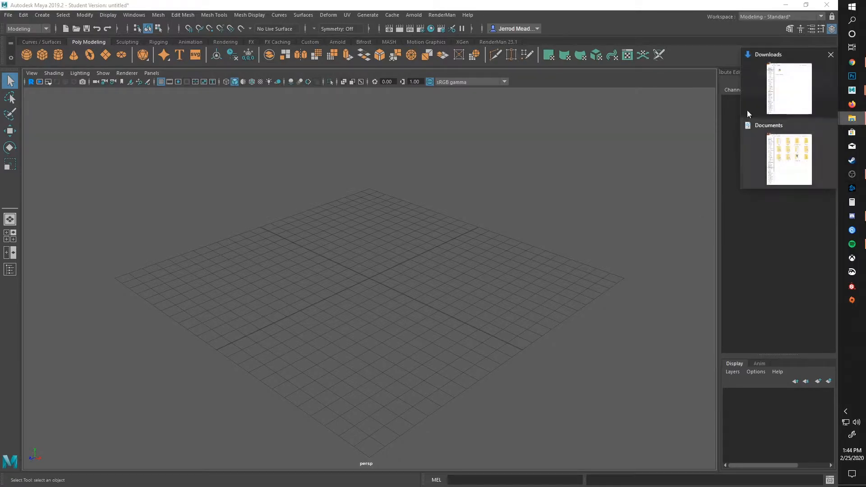
left_click(794, 134)
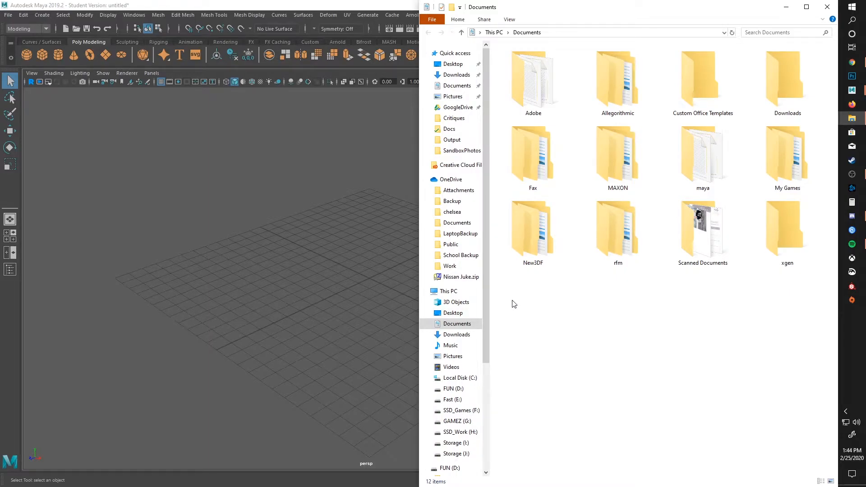
right_click(542, 311)
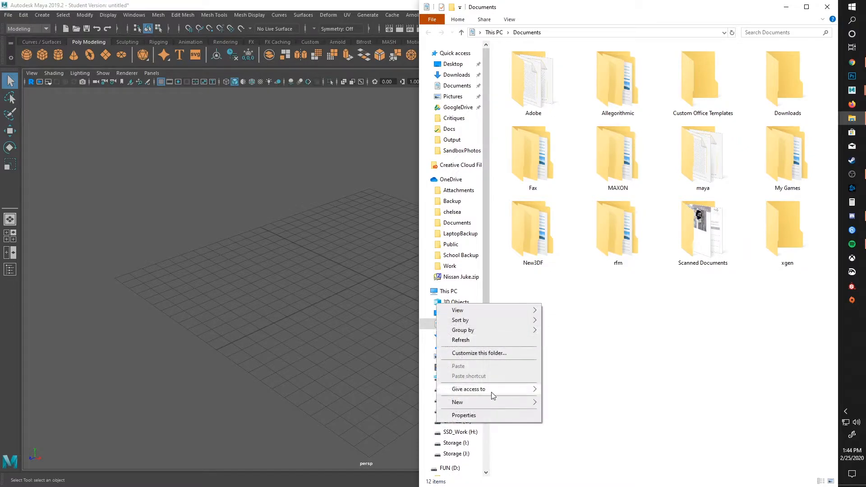
mouse_move(496, 403)
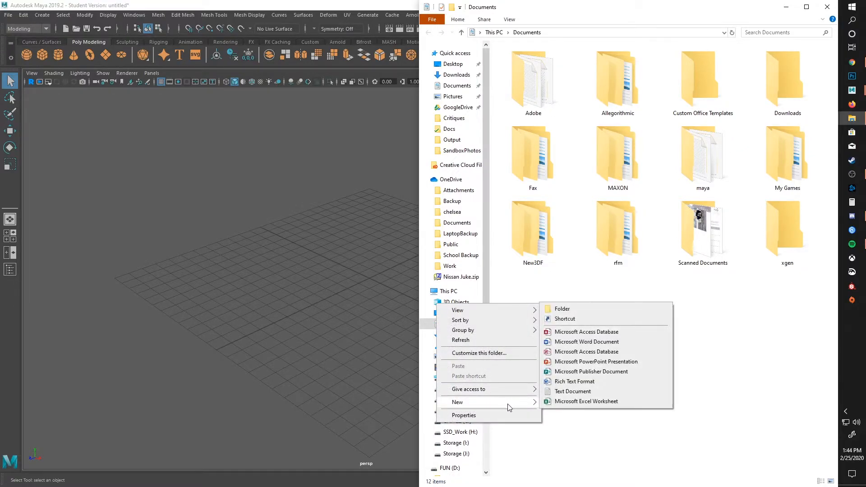
left_click(588, 309)
type("3DF")
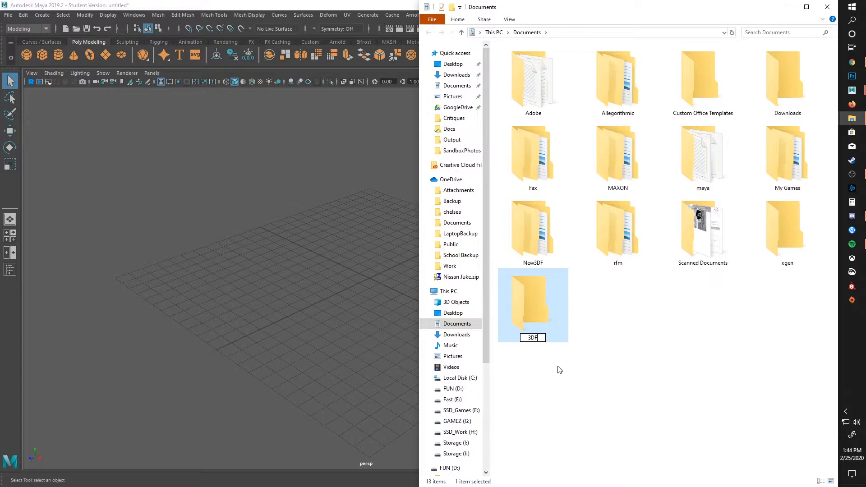
key("Return")
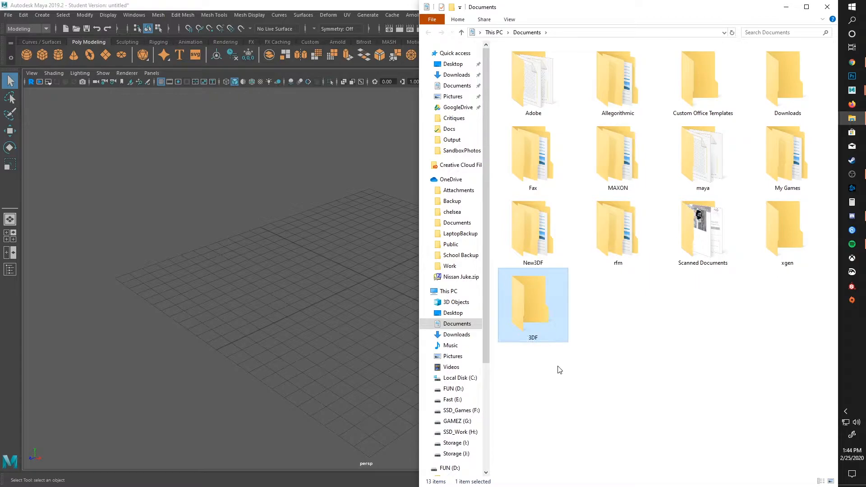
double_click(536, 314)
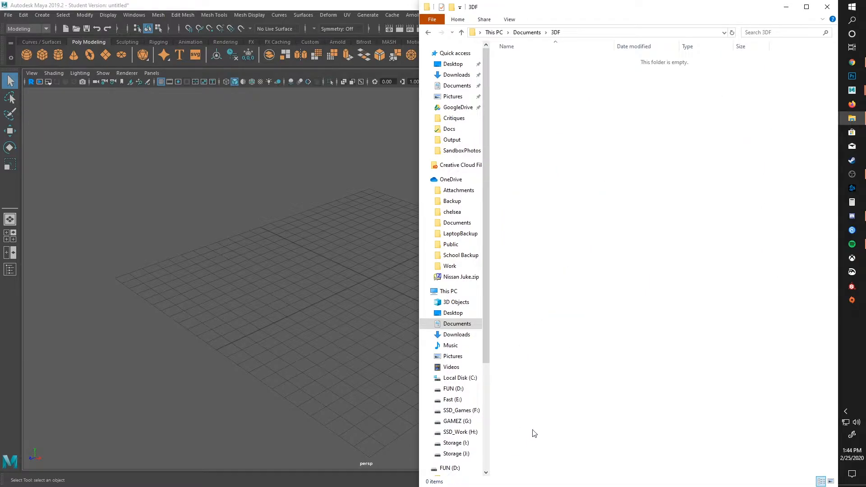
Step: Open 3DF_Materials_Download.zip from the Downloads folder in 7-Zip
left_click(852, 118)
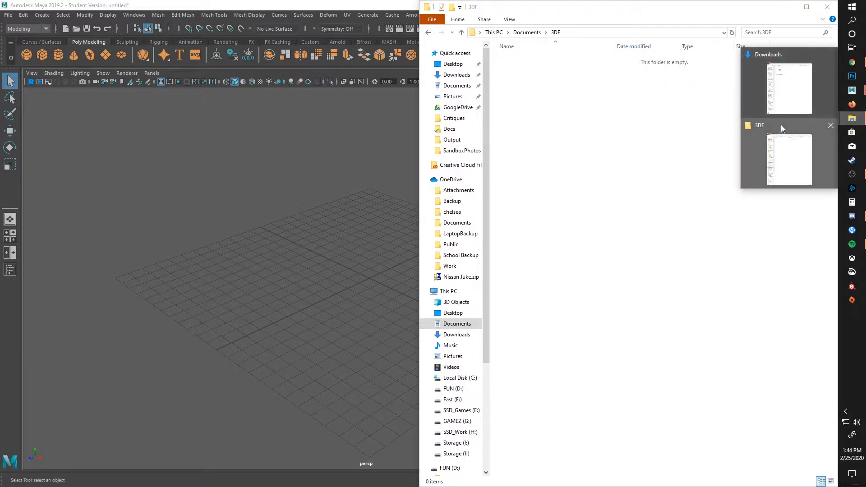
left_click(781, 107)
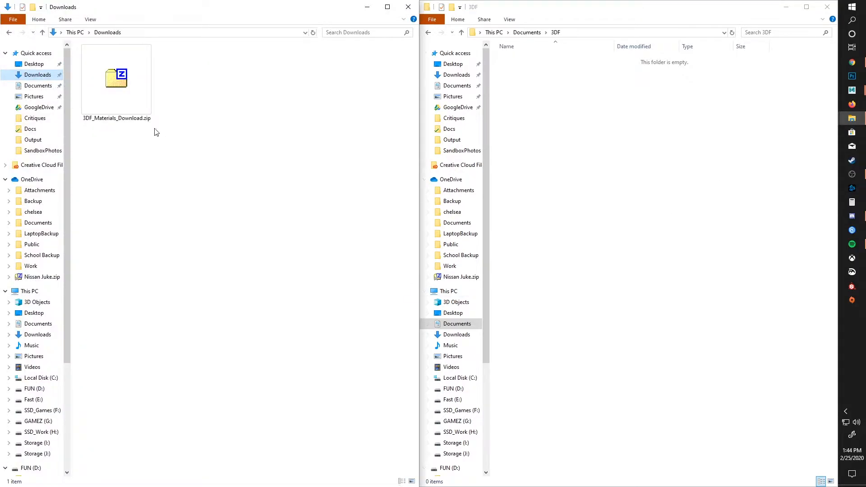
right_click(124, 77)
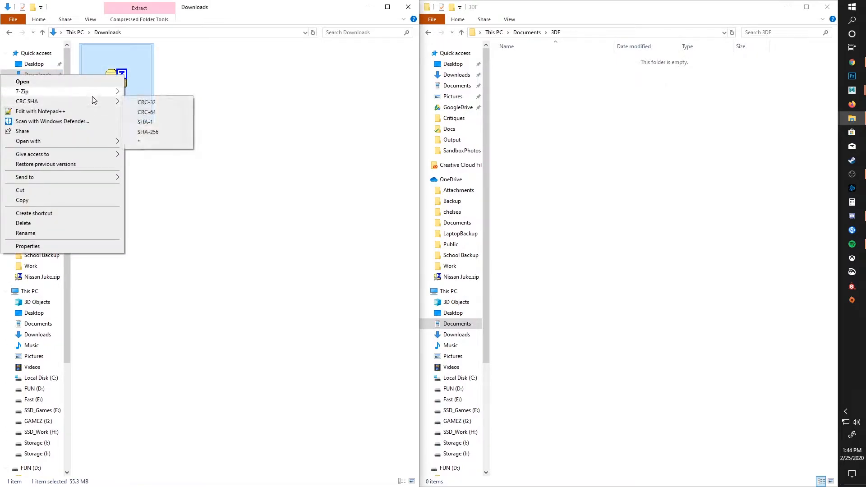
mouse_move(96, 93)
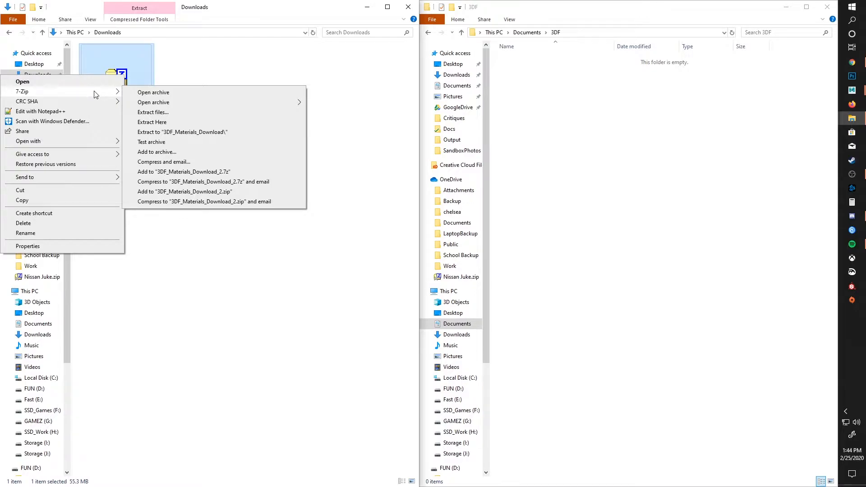
left_click(91, 92)
left_click(166, 88)
left_click(102, 77)
double_click(102, 77)
Step: Extract the 3DF_Materials_Download folder from the archive into the 3DF folder and check its contents
left_click_drag(659, 92, 162, 199)
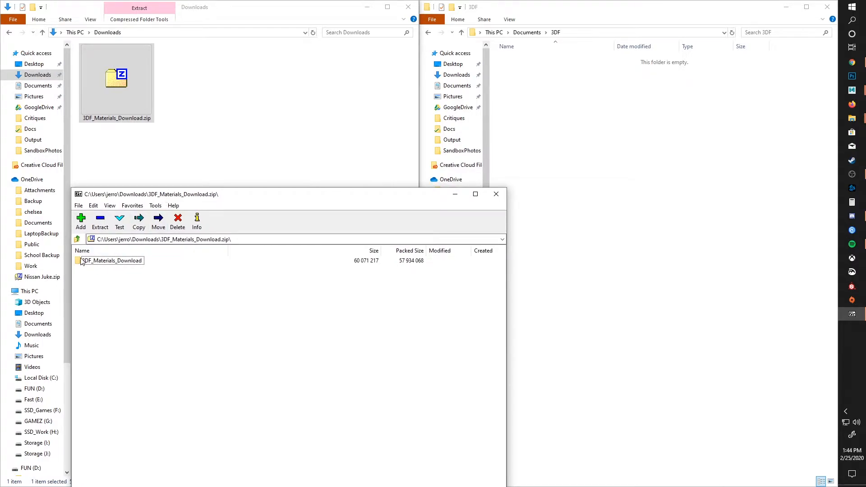
left_click_drag(83, 264, 612, 139)
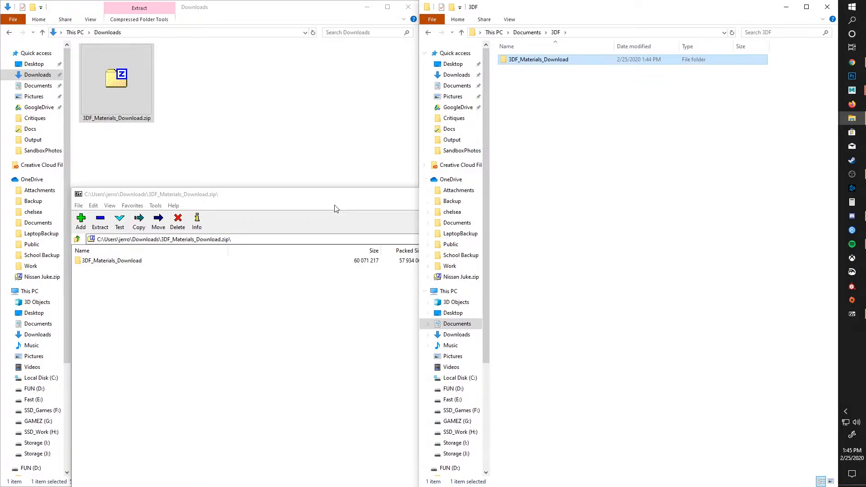
double_click(503, 62)
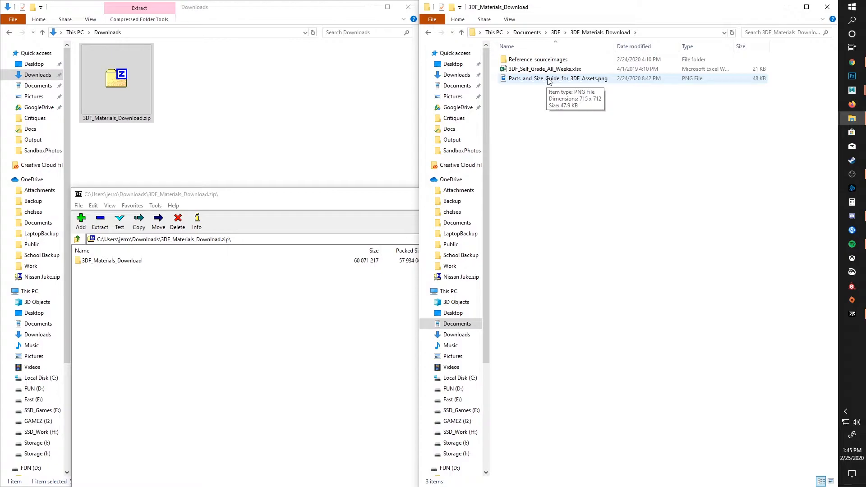
left_click(460, 32)
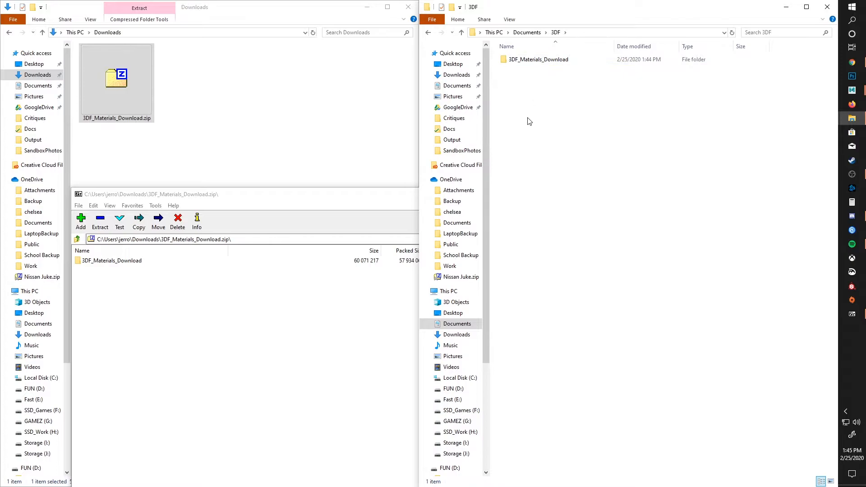
Step: Create a folder named Week1 inside the 3DF folder
right_click(526, 85)
mouse_move(502, 195)
left_click(547, 194)
type("Week1")
key("Return")
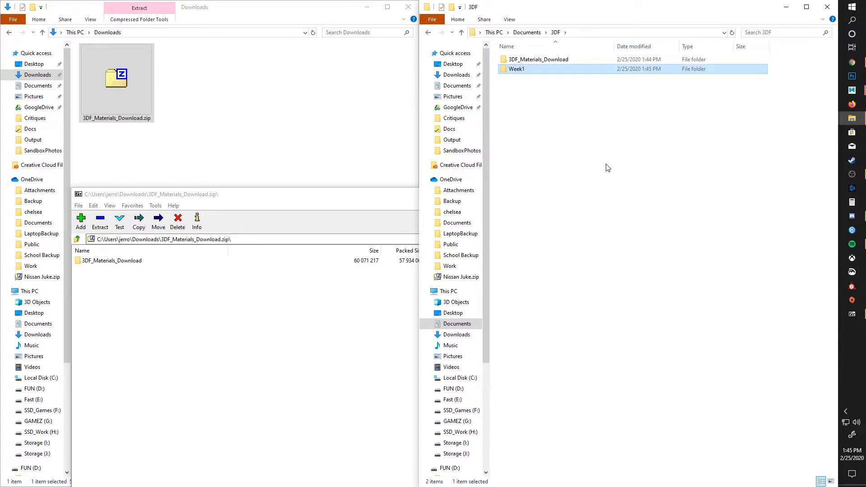
Step: Create a folder named Week2 inside the 3DF folder
right_click(510, 93)
mouse_move(475, 199)
left_click(532, 201)
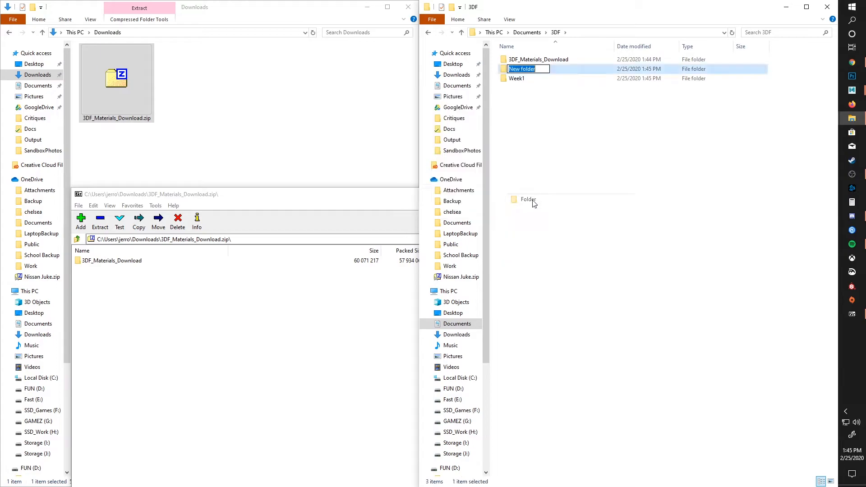
type("Week2")
key("Return")
Step: Create a folder named Week3 inside the 3DF folder
right_click(530, 112)
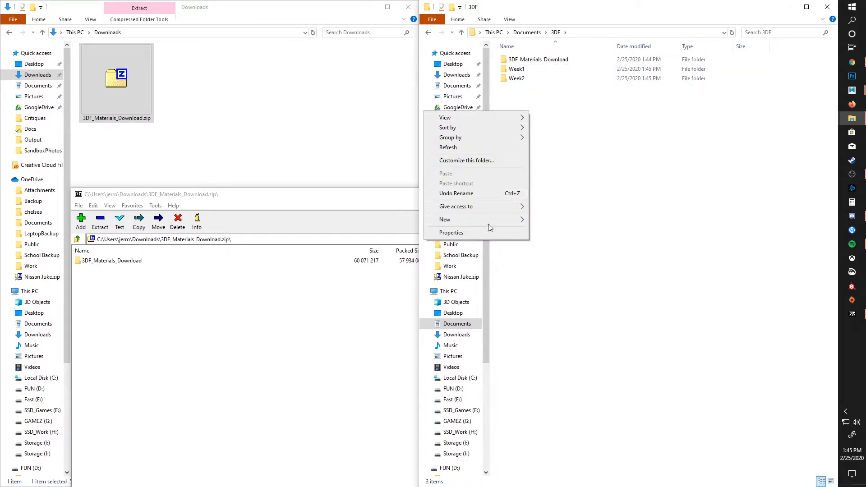
mouse_move(496, 223)
left_click(574, 218)
type("Week3")
key("Return")
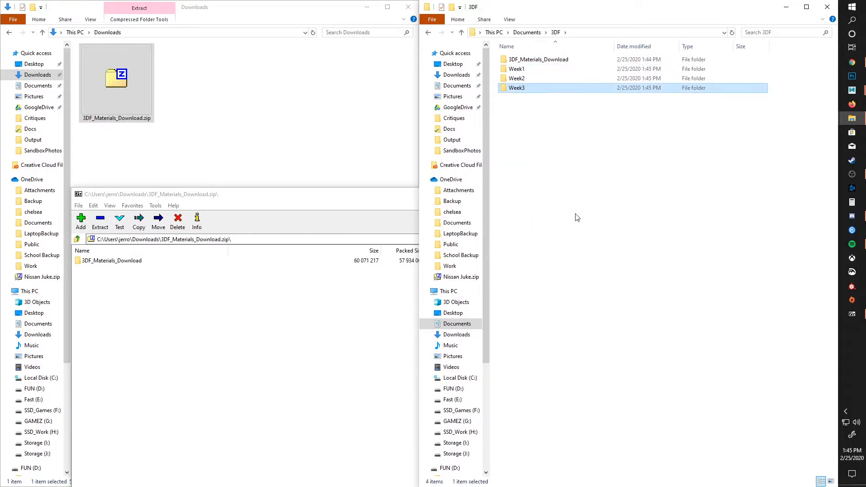
Step: Create a folder named Week4 inside the 3DF folder
right_click(525, 129)
mouse_move(515, 237)
left_click(541, 233)
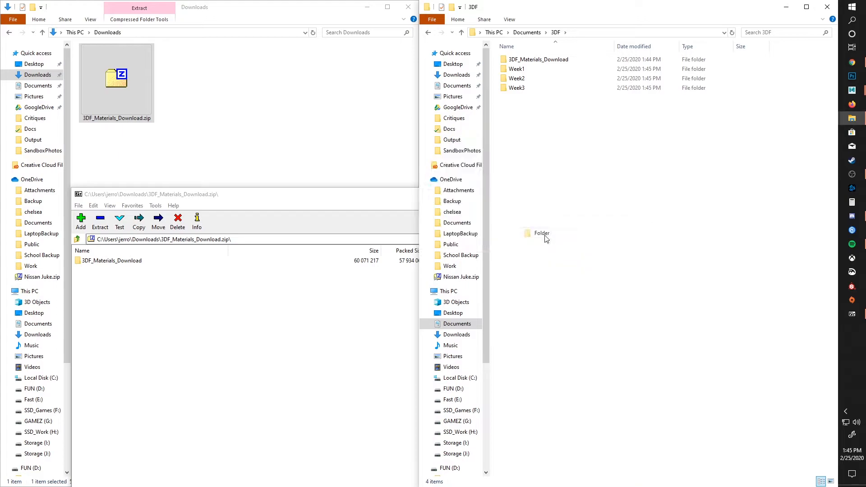
type("Week")
key("BackSpace")
key("BackSpace")
key("BackSpace")
key("BackSpace")
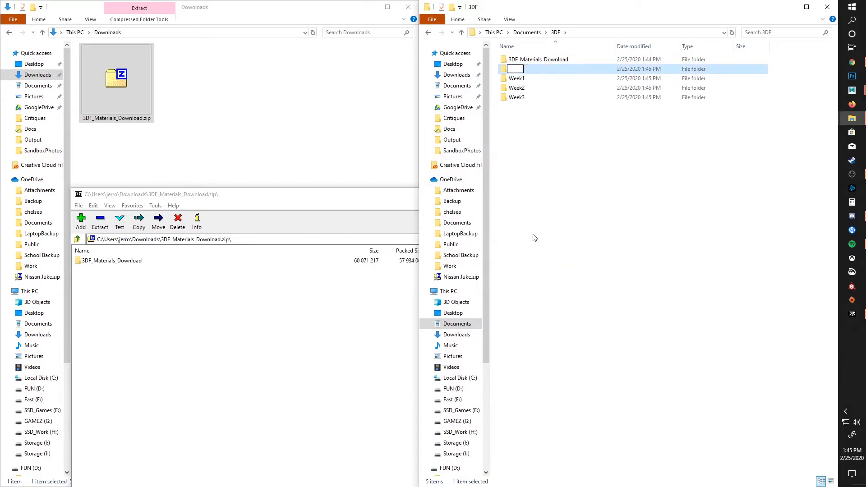
type("Week4")
key("Return")
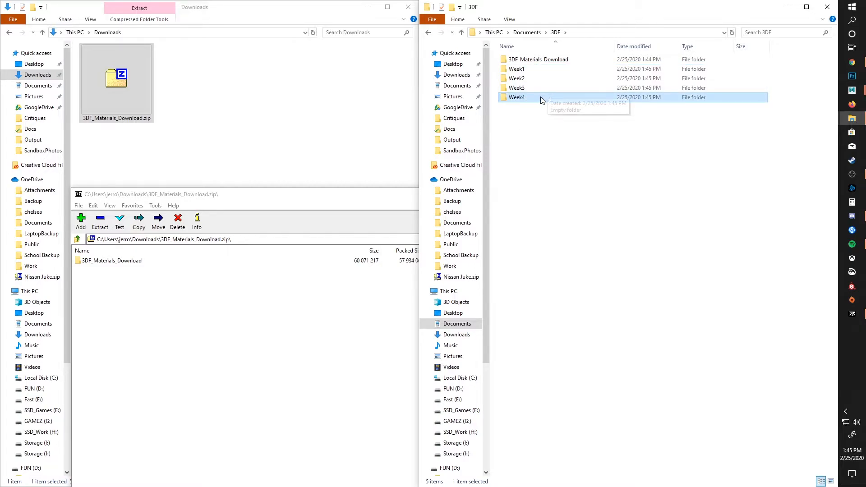
Step: Close the 7-Zip archive window and the Downloads folder window
left_click(369, 198)
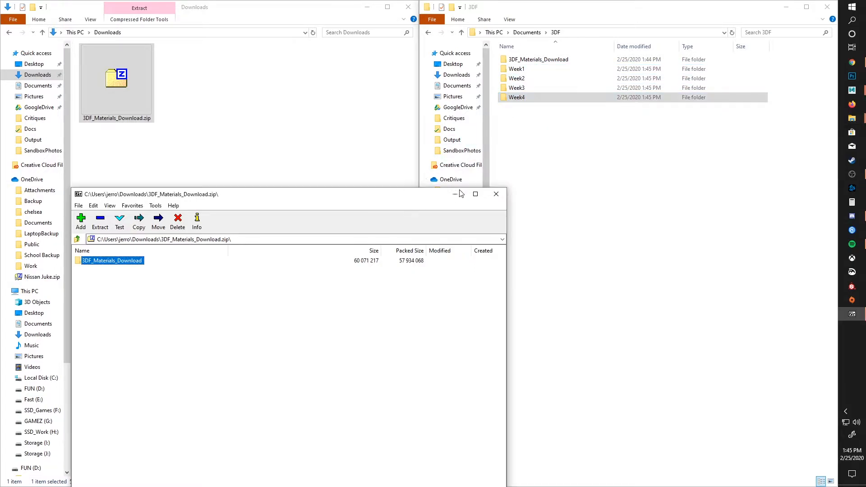
left_click(496, 193)
left_click(407, 9)
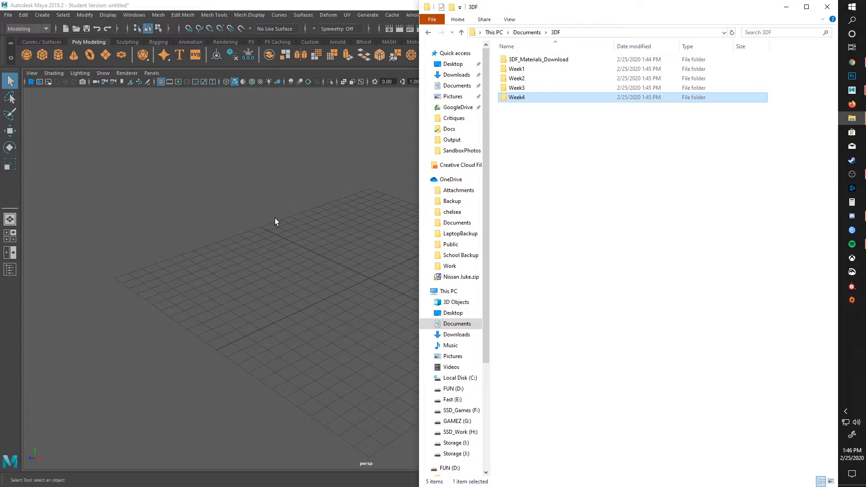
Step: Switch to Maya, open the Project Window and review the primary project locations
left_click(158, 154)
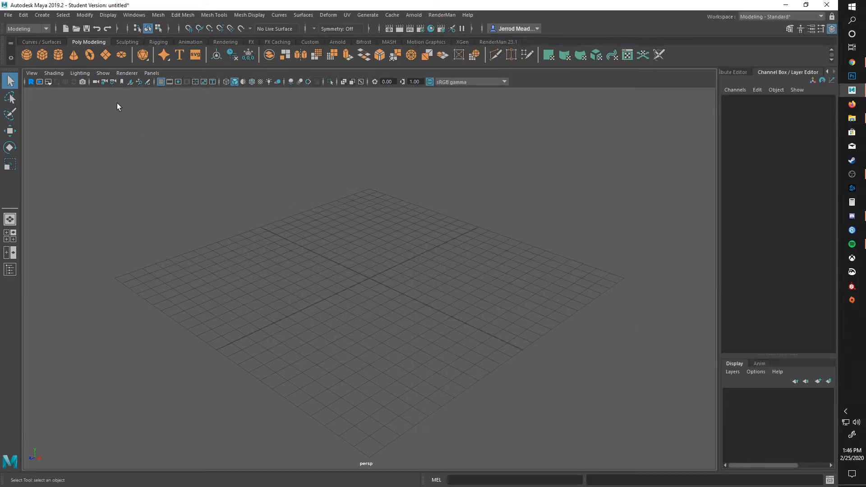
left_click(9, 15)
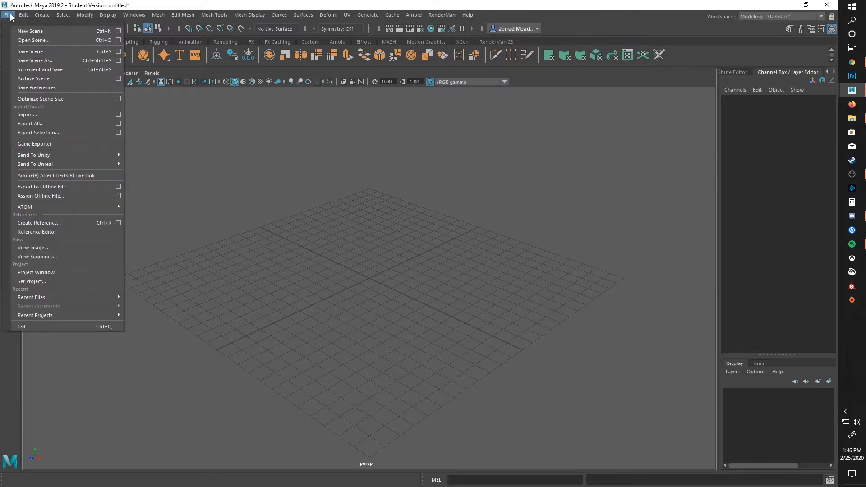
left_click(44, 272)
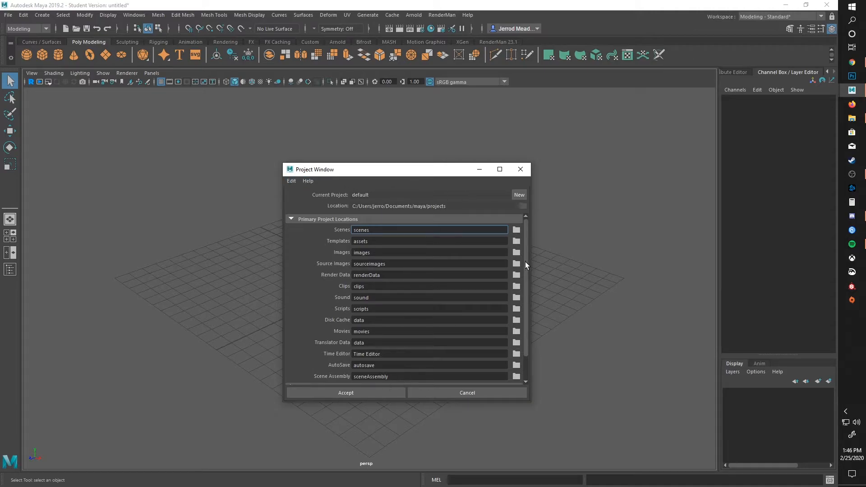
scroll(527, 261, "down", 2)
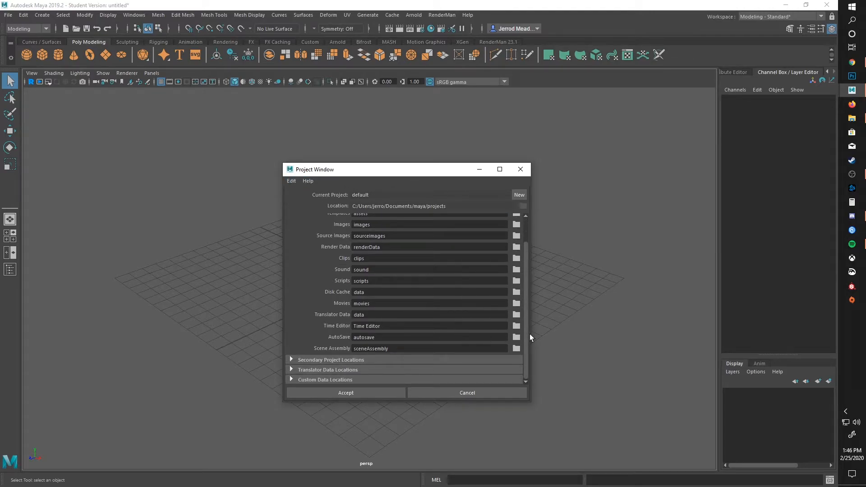
scroll(521, 306, "up", 2)
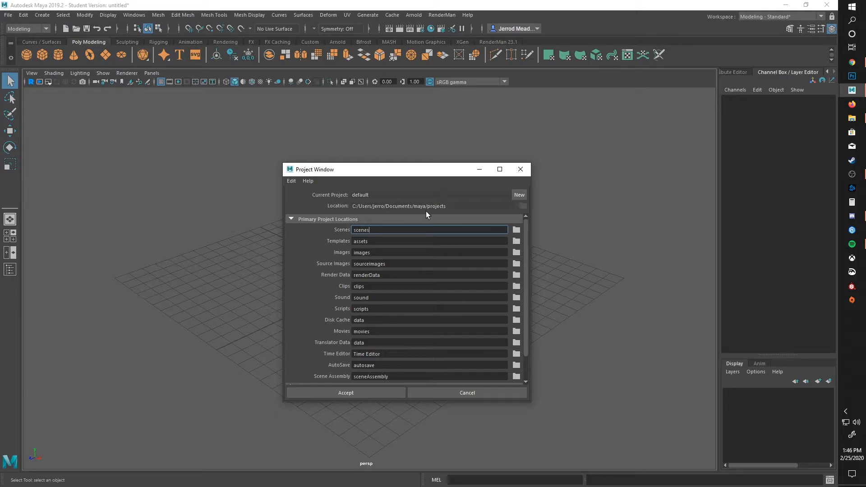
Step: Start a new project and name it LegoMan
left_click(519, 195)
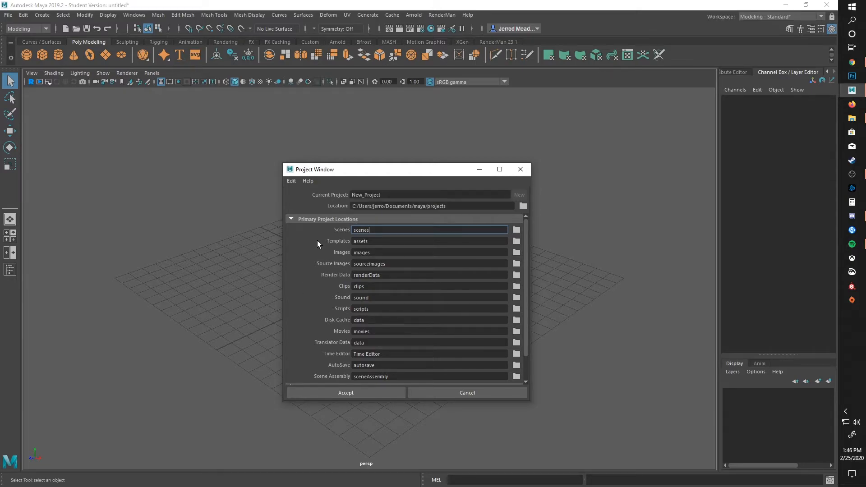
double_click(387, 198)
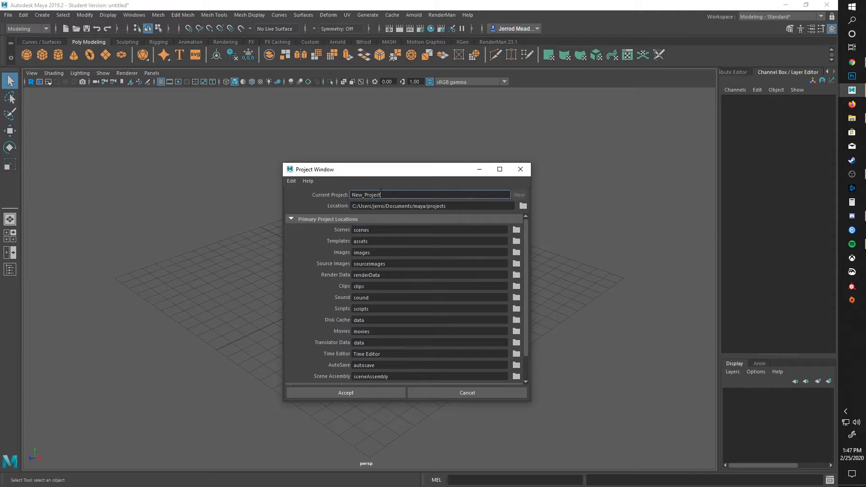
type("LegoMan")
Step: Set the project's location to the Week1 folder inside Documents/3DF
left_click(522, 206)
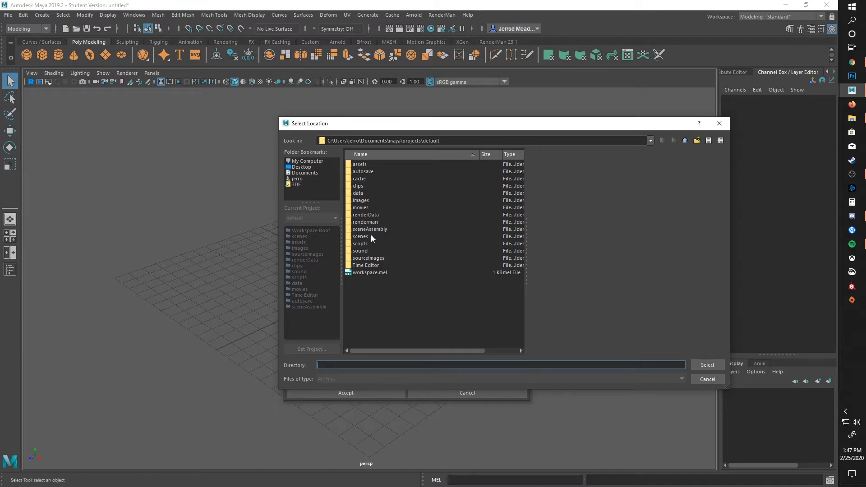
left_click(301, 173)
double_click(357, 164)
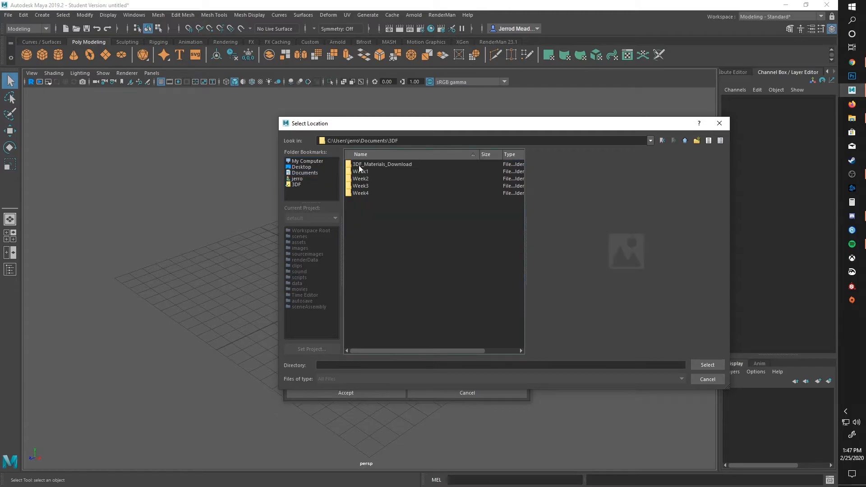
left_click(364, 173)
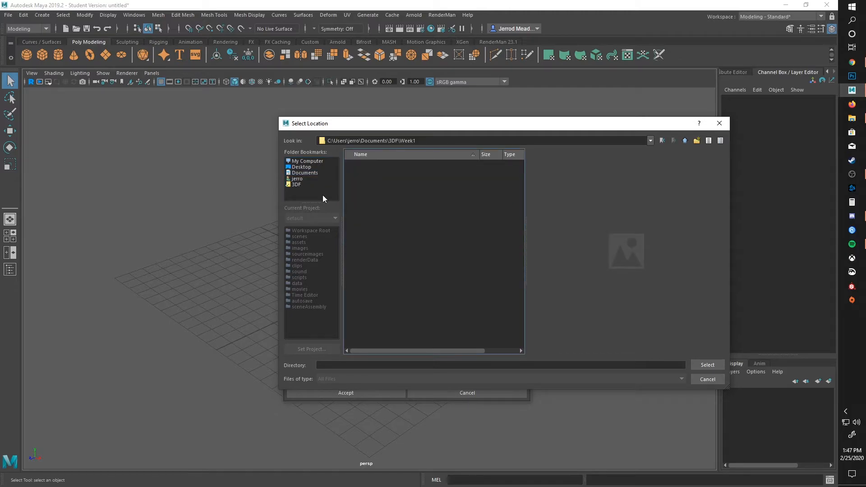
left_click(706, 365)
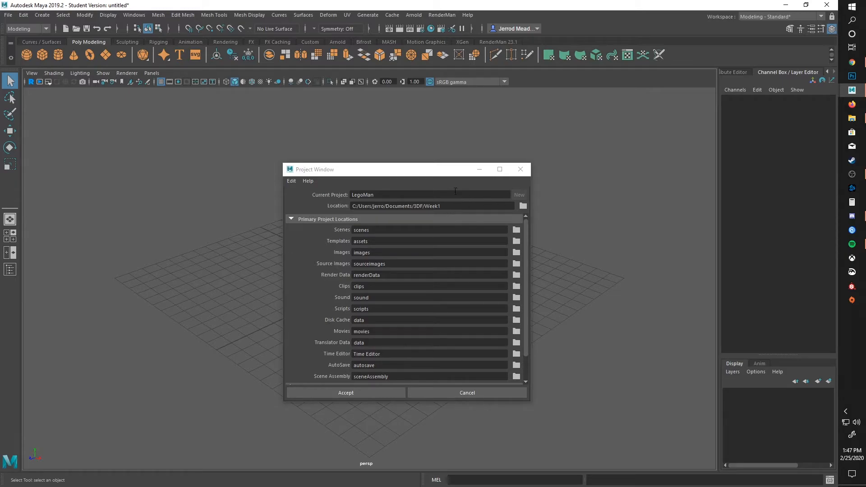
Step: Accept the project settings, then switch to File Explorer and open the LegoMan project folder inside Week1
left_click(343, 391)
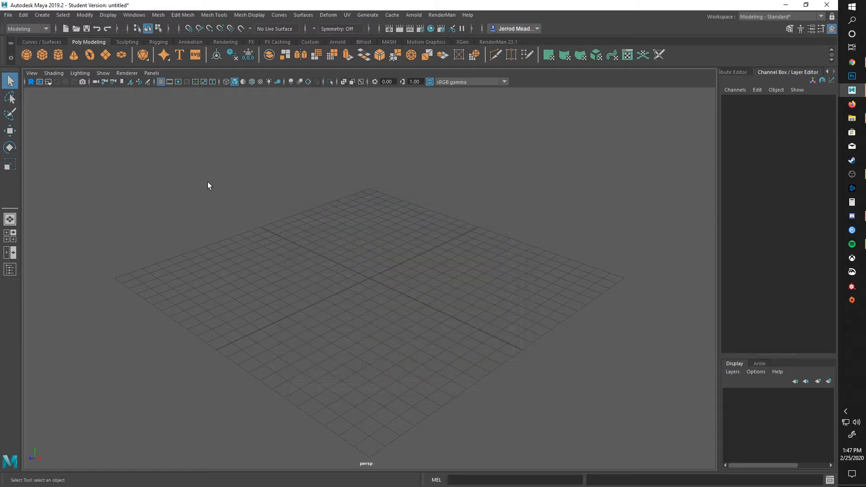
left_click(851, 118)
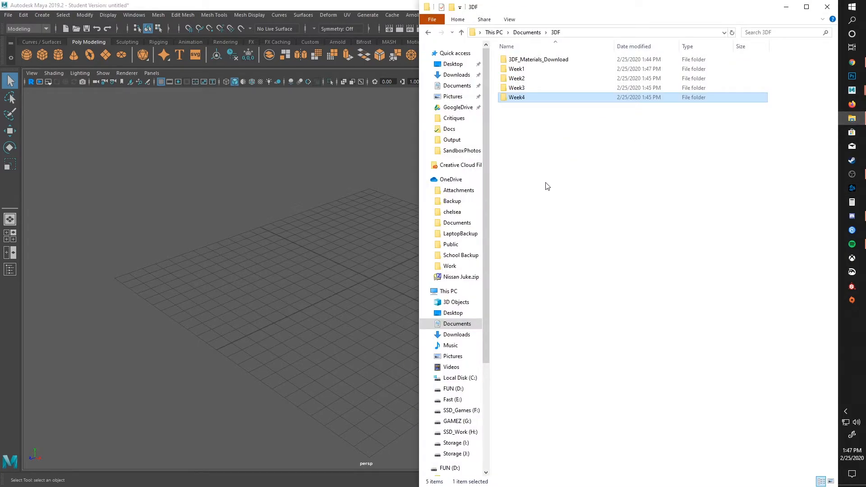
double_click(533, 69)
double_click(526, 66)
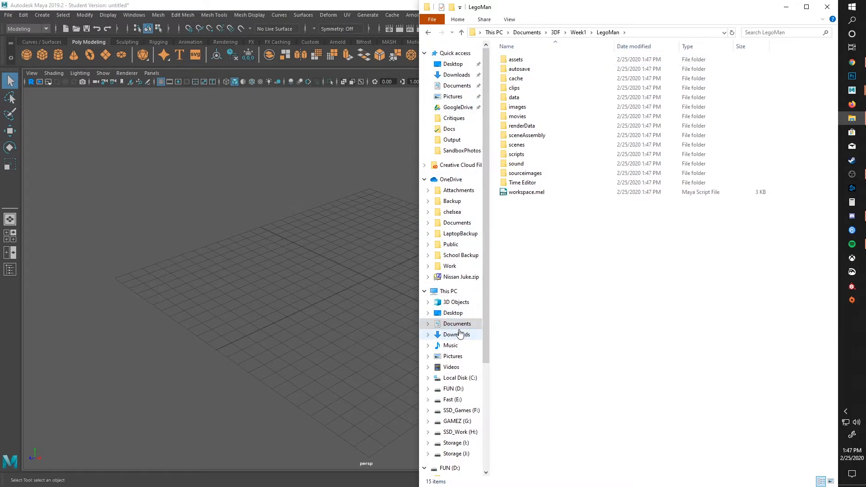
Step: Open Documents in a second File Explorer window beside the first and browse to 3DF/3DF_Materials_Download/Reference_sourceimages/WEEK_1_LegoMan_Reference
right_click(457, 324)
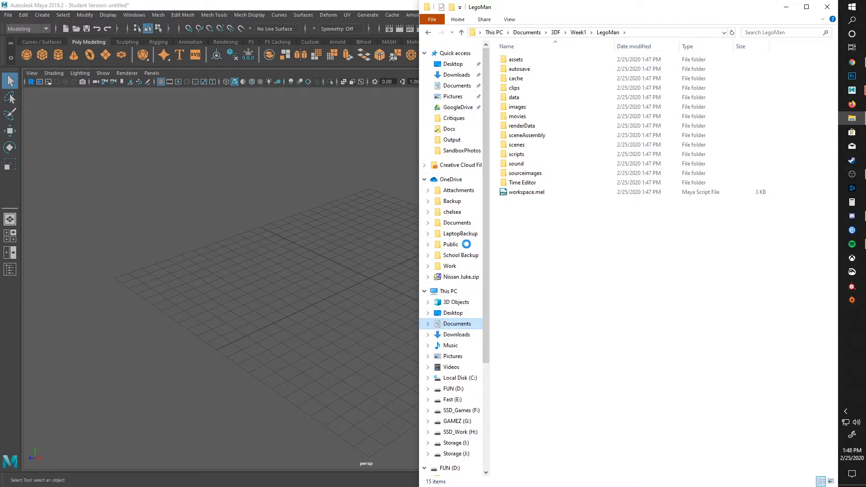
left_click(397, 153)
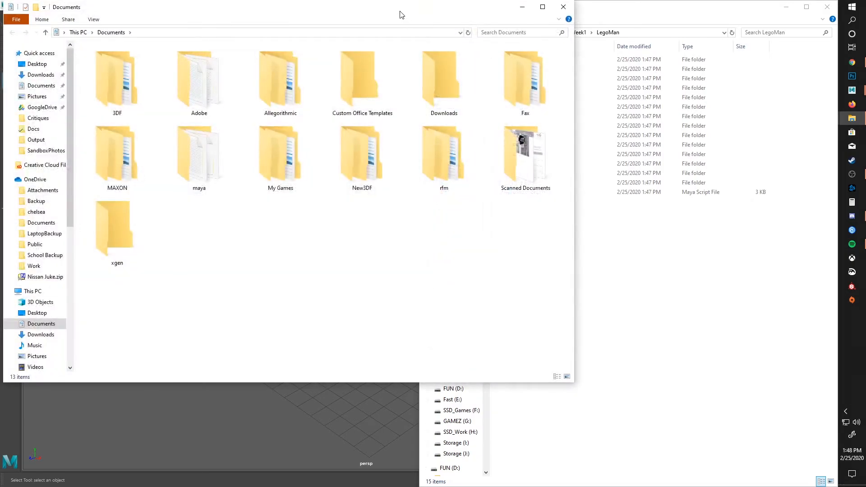
left_click_drag(400, 14, 2, 188)
double_click(104, 78)
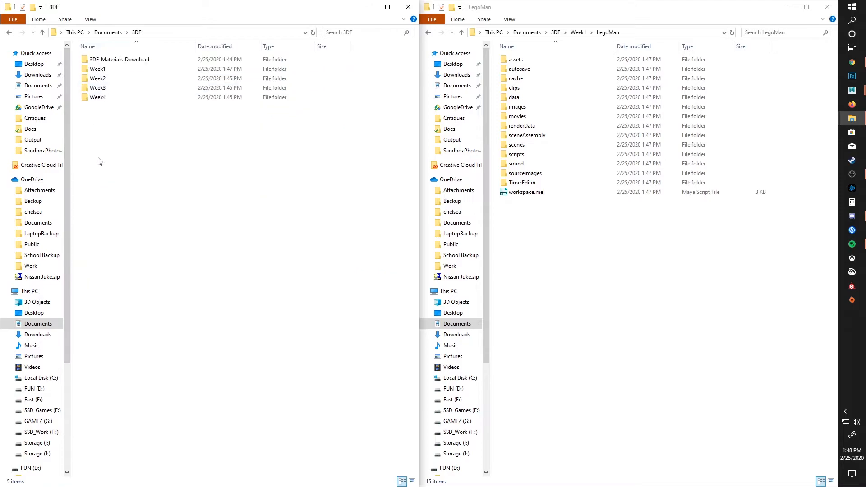
double_click(103, 60)
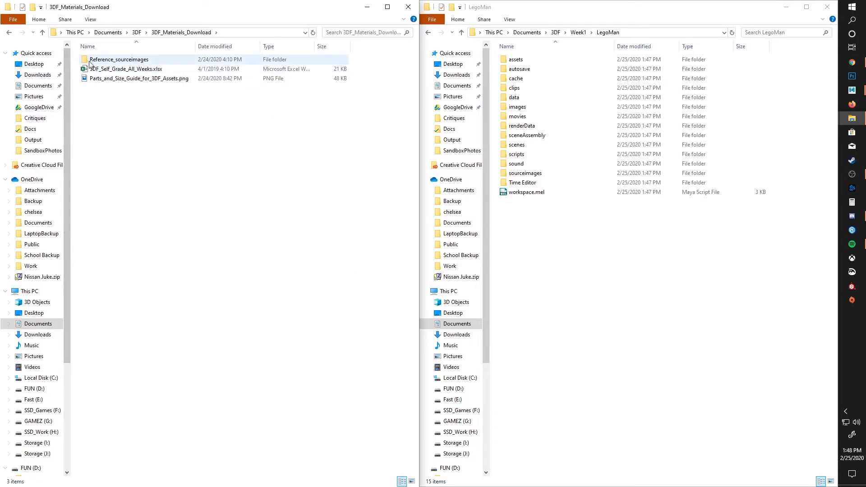
double_click(103, 61)
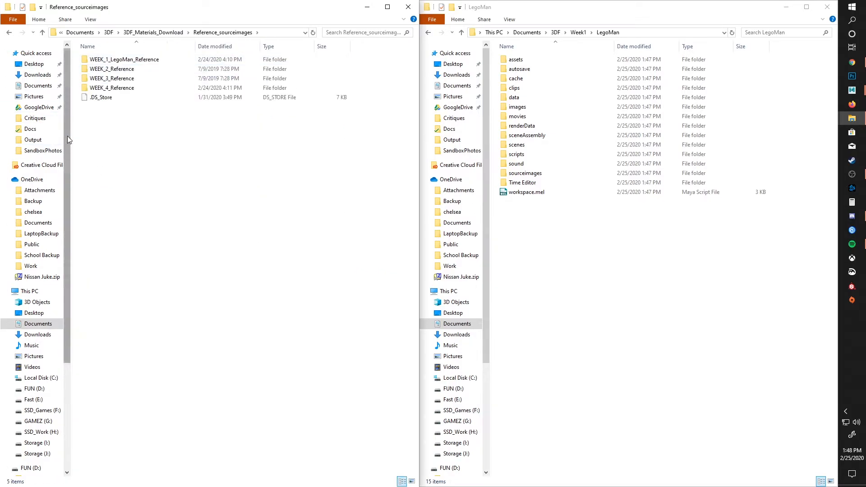
double_click(111, 60)
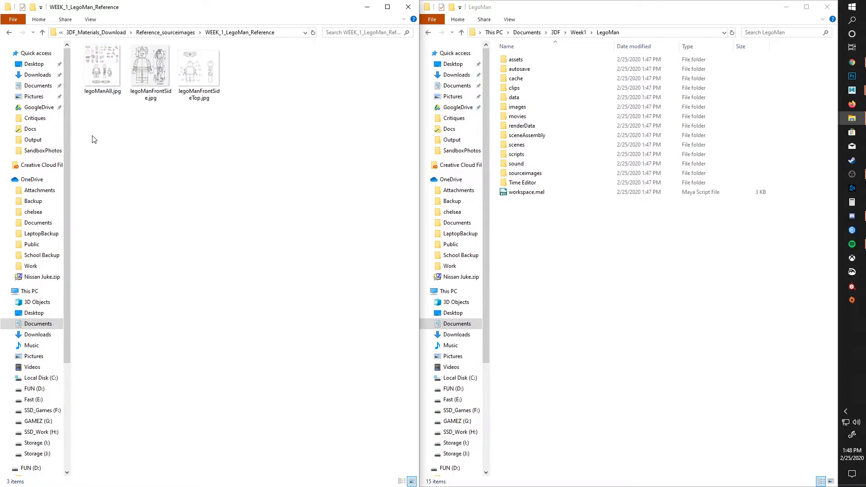
Step: Copy legoManAll.jpg, legoManFrontSide.jpg and legoManFrontSideTop.jpg into the LegoMan project's sourceimages folder
double_click(505, 176)
left_click_drag(79, 128, 228, 48)
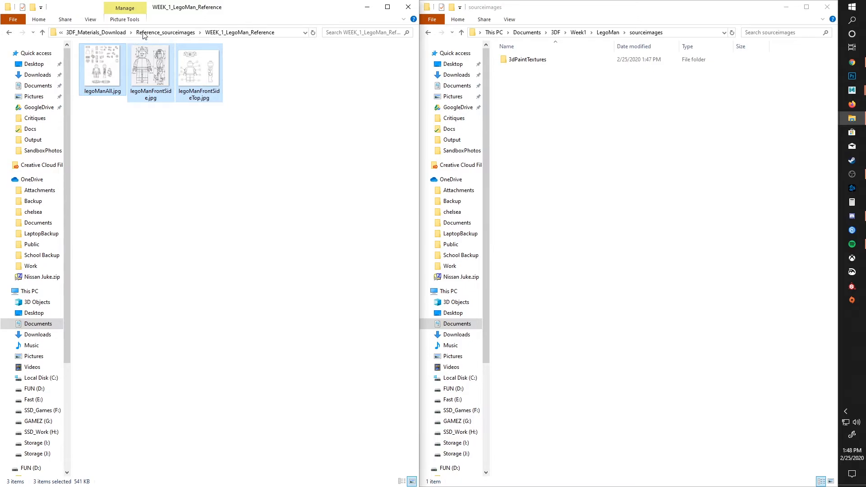
right_click(194, 74)
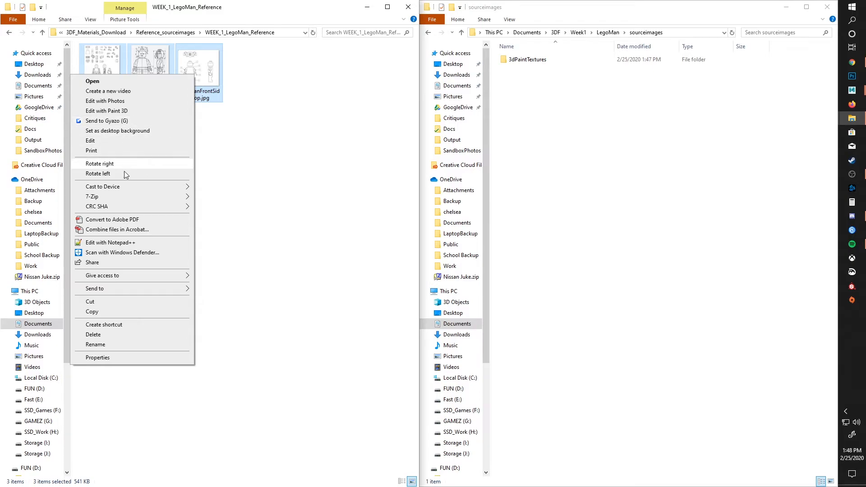
left_click(109, 311)
left_click(557, 147)
right_click(543, 125)
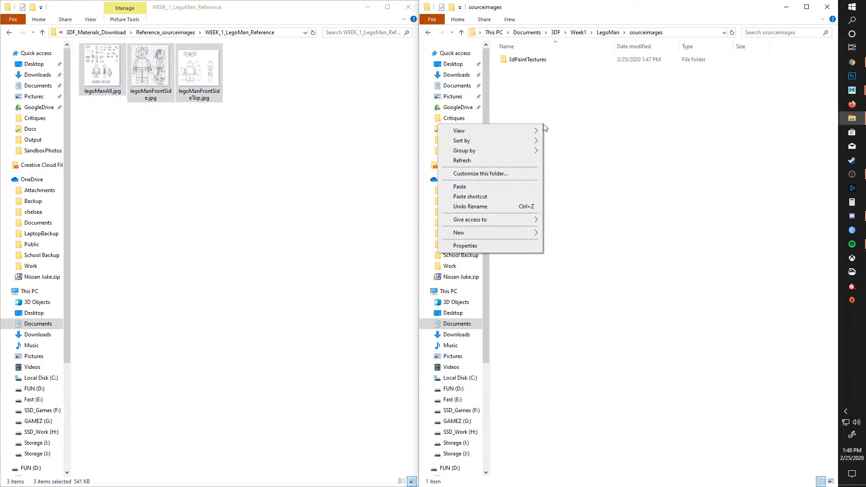
mouse_move(497, 222)
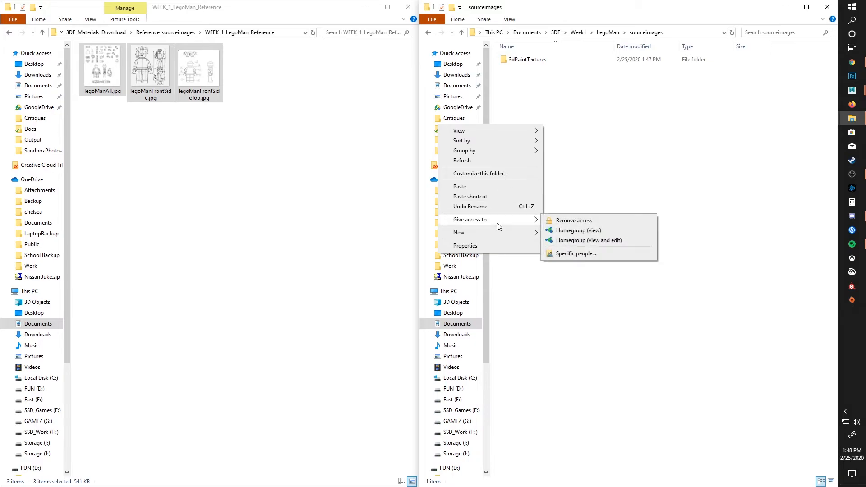
left_click(488, 187)
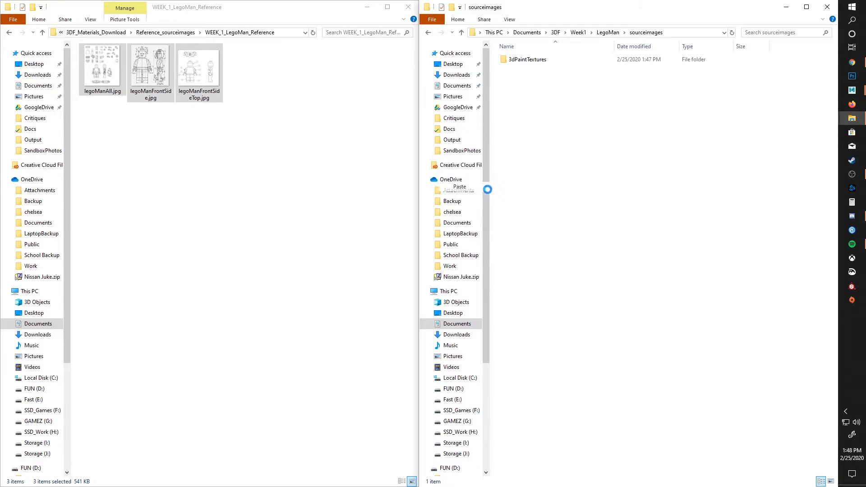
Step: Return to the Reference_sourceimages folder and close both File Explorer windows
left_click(42, 33)
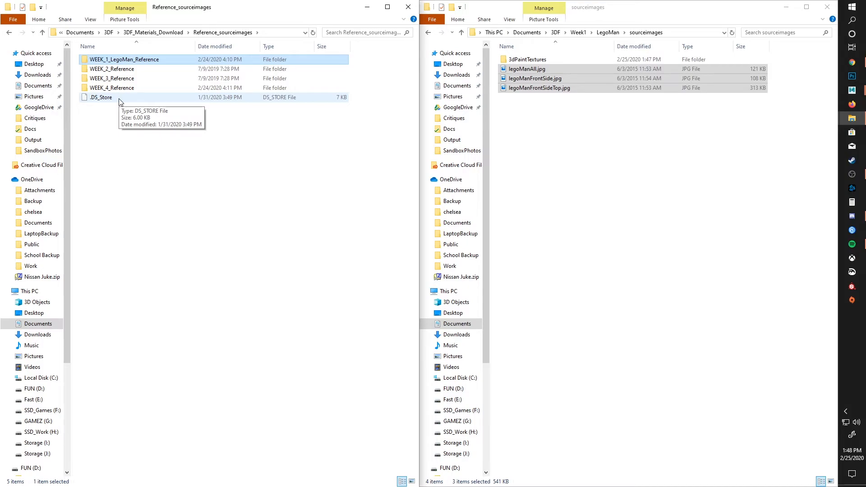
left_click(408, 6)
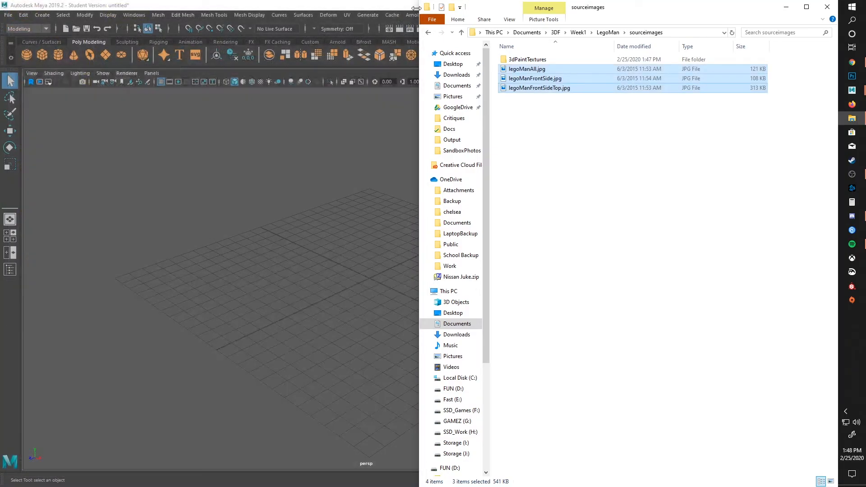
left_click(827, 7)
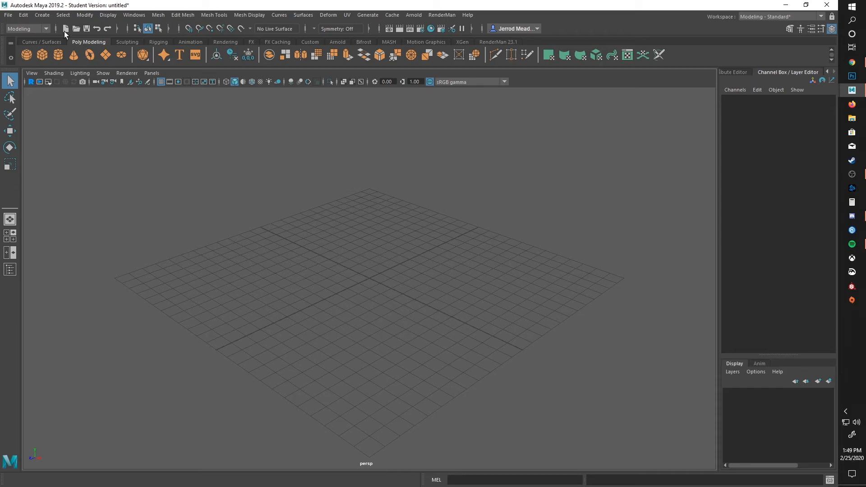
Step: Set the current Maya project to the LegoMan folder in Documents/3DF/Week1
left_click(9, 15)
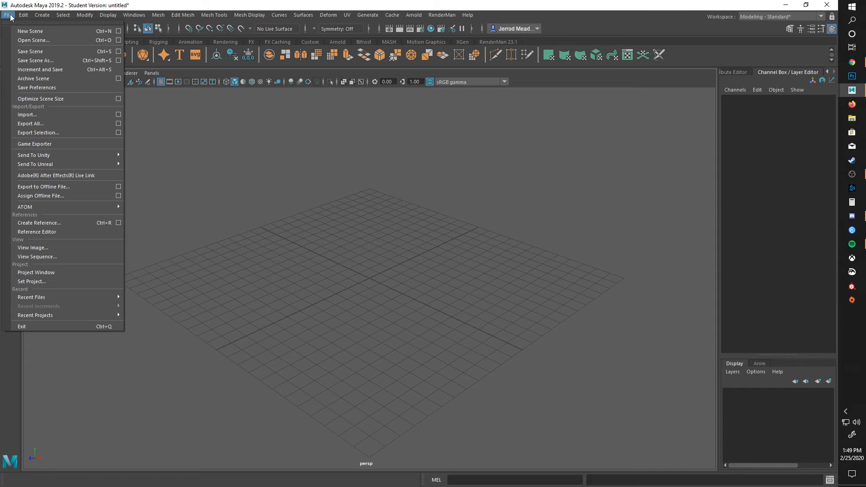
left_click(31, 280)
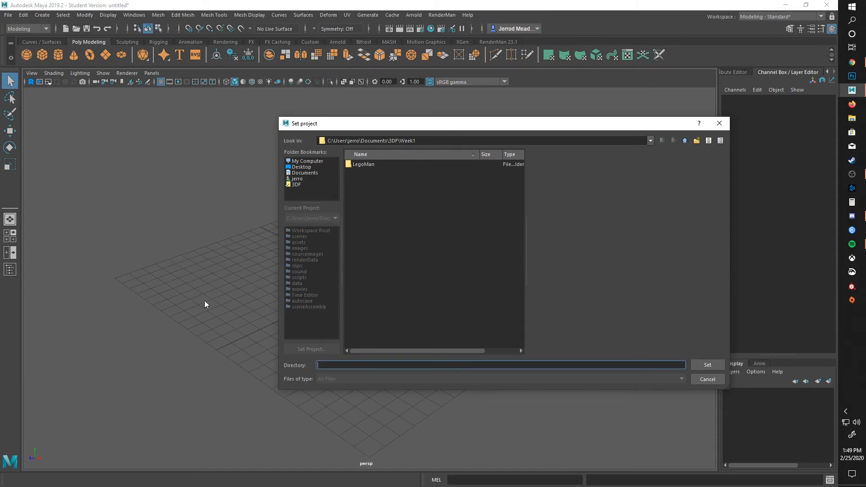
left_click(295, 184)
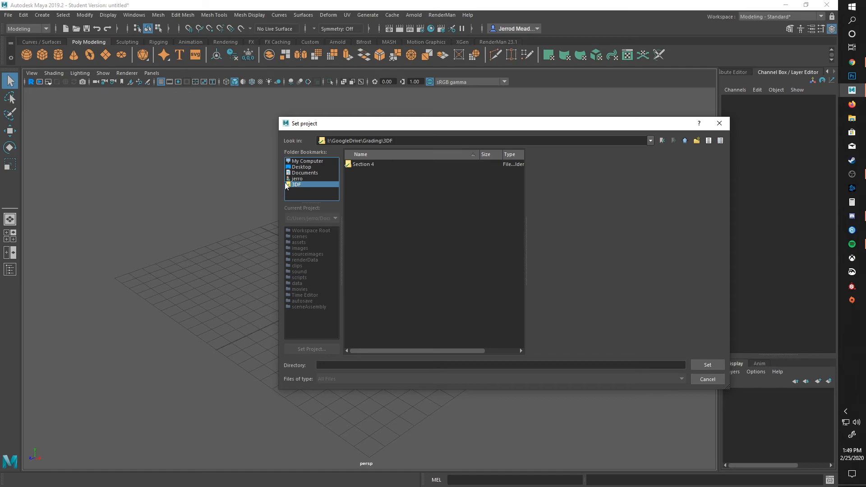
left_click(300, 167)
left_click(301, 173)
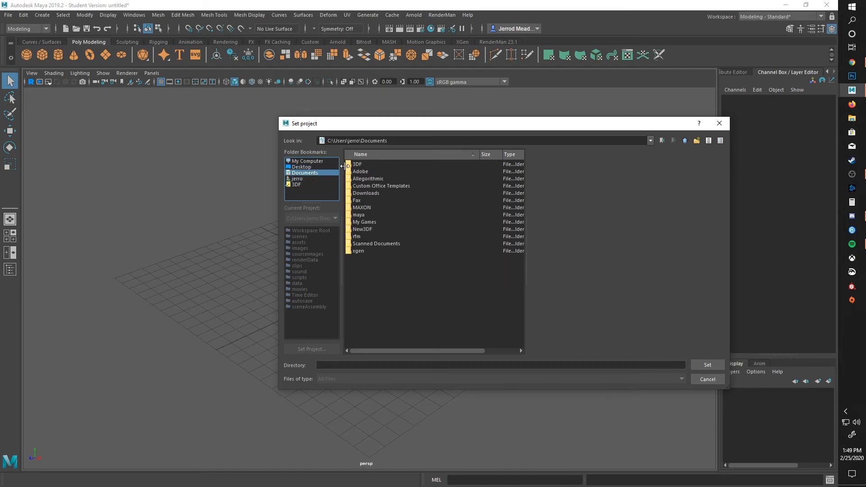
double_click(356, 164)
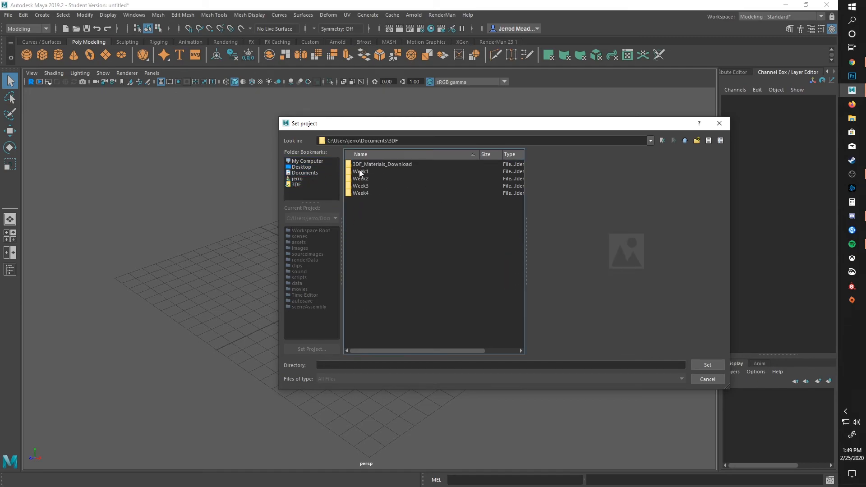
double_click(359, 171)
double_click(361, 164)
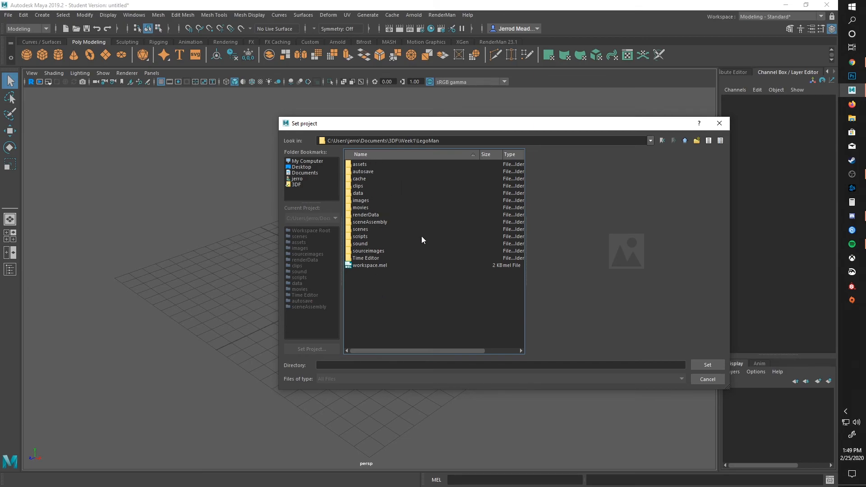
left_click(706, 365)
Step: Bring up the Open Scene dialog to check which project folder it starts in
left_click(9, 16)
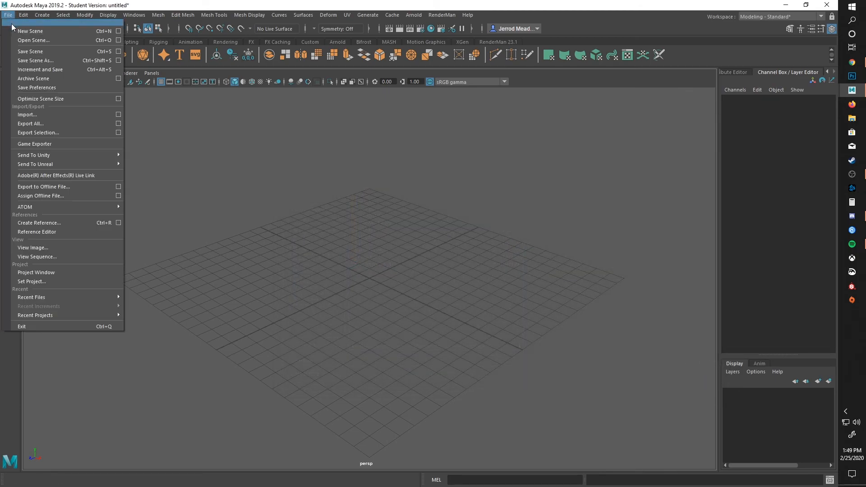
left_click(25, 41)
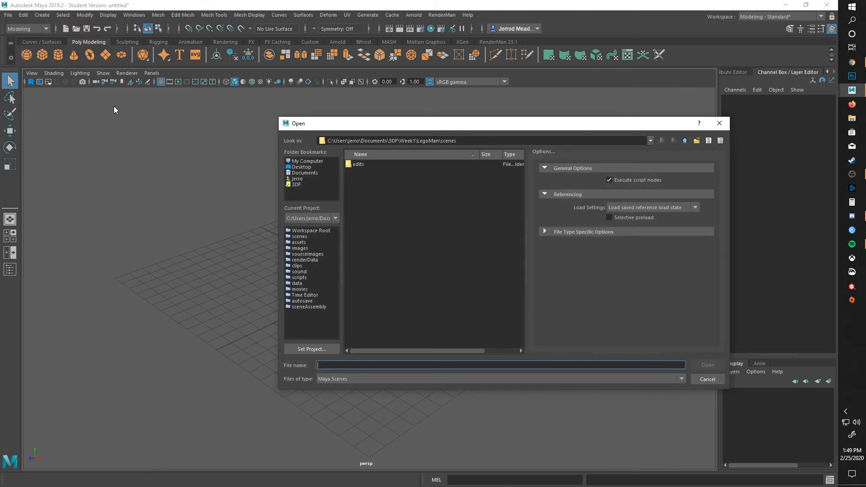